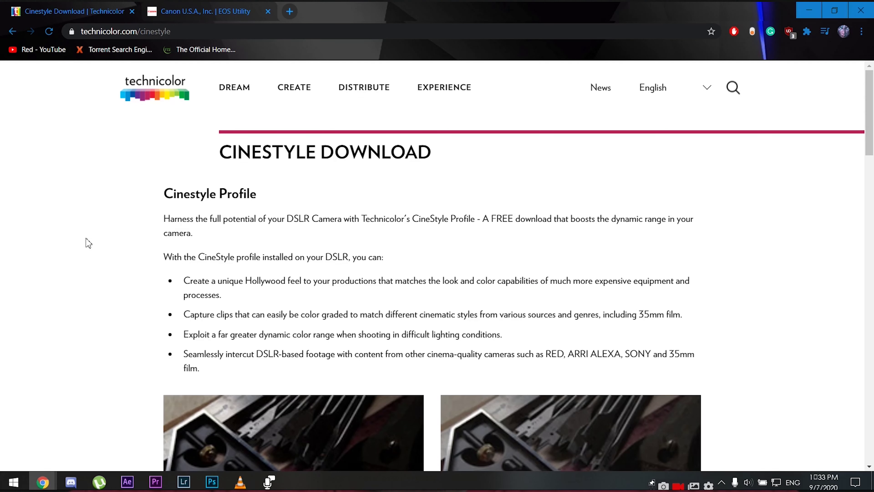
Download the CineStyle zip, then show the EOS 5D Mark IV software downloads on Canon's site.
{"action": "scroll", "coordinate": [86, 241], "scroll_direction": "down", "scroll_amount": 8}
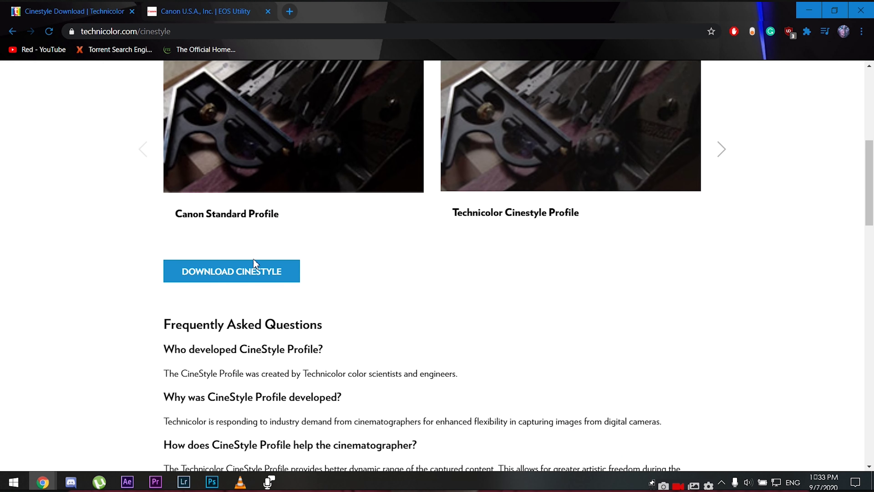
{"action": "left_click", "coordinate": [209, 275]}
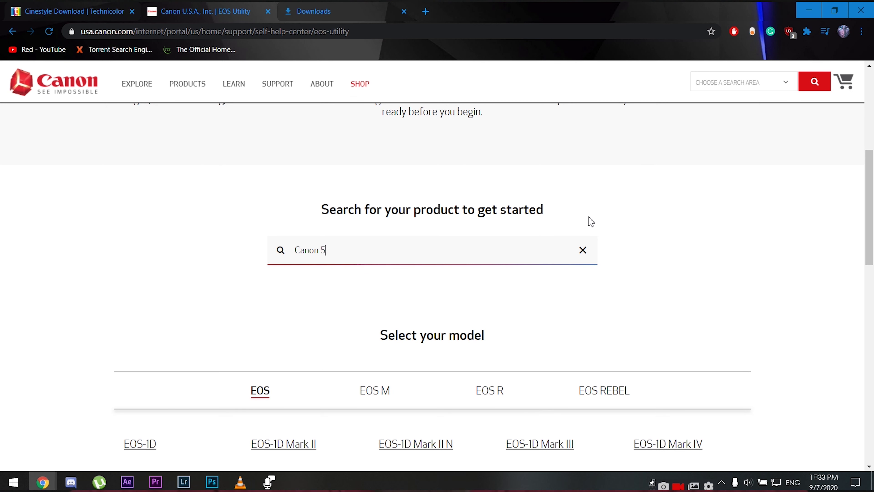
{"action": "type", "text": "d"}
{"action": "left_click", "coordinate": [296, 332]}
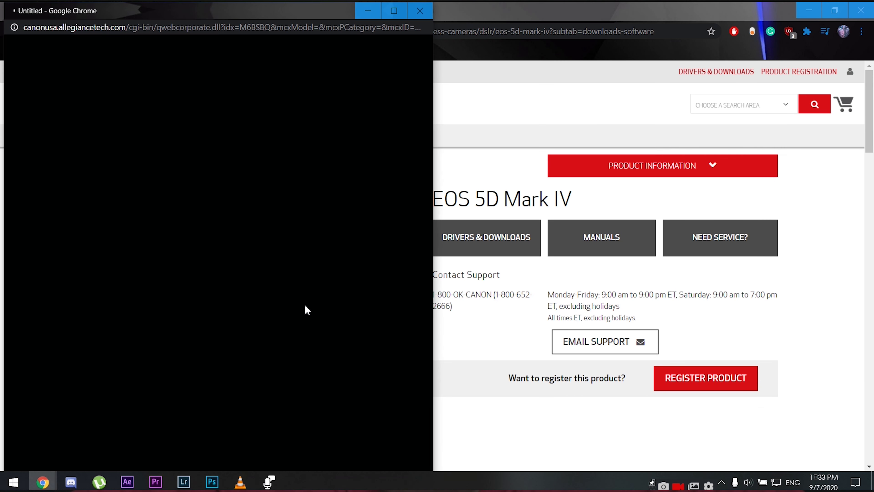
{"action": "left_click", "coordinate": [368, 11]}
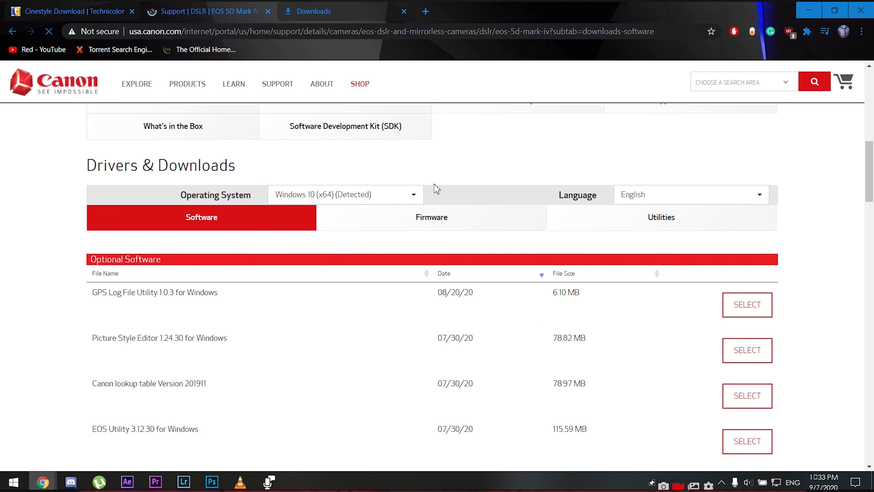
{"action": "scroll", "coordinate": [450, 163], "scroll_direction": "down", "scroll_amount": 1}
{"action": "scroll", "coordinate": [101, 247], "scroll_direction": "down", "scroll_amount": 1}
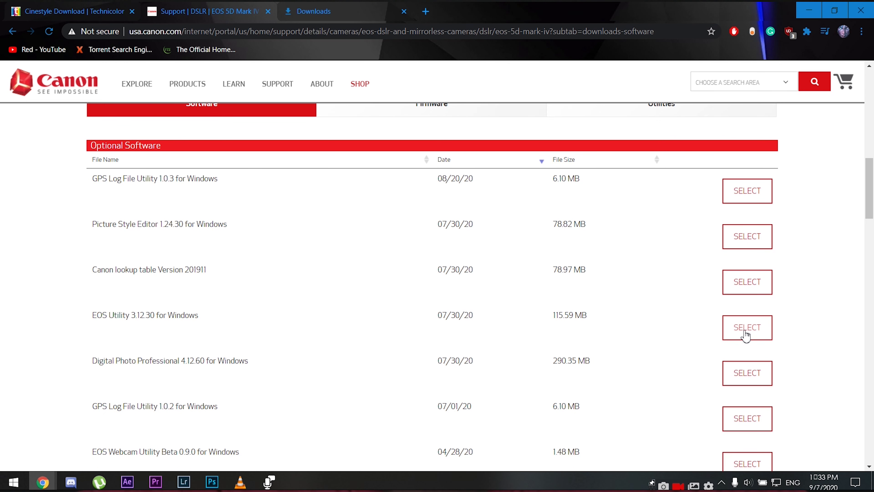
Open technicolor_cinestyle_v1.0.zip from Chrome's downloads list in a maximized File Explorer window.
{"action": "left_click", "coordinate": [330, 9]}
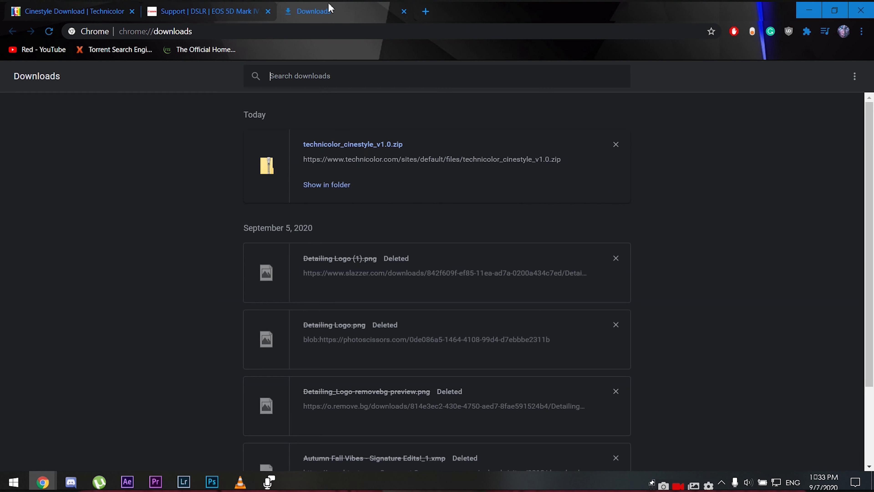
{"action": "left_click", "coordinate": [334, 150]}
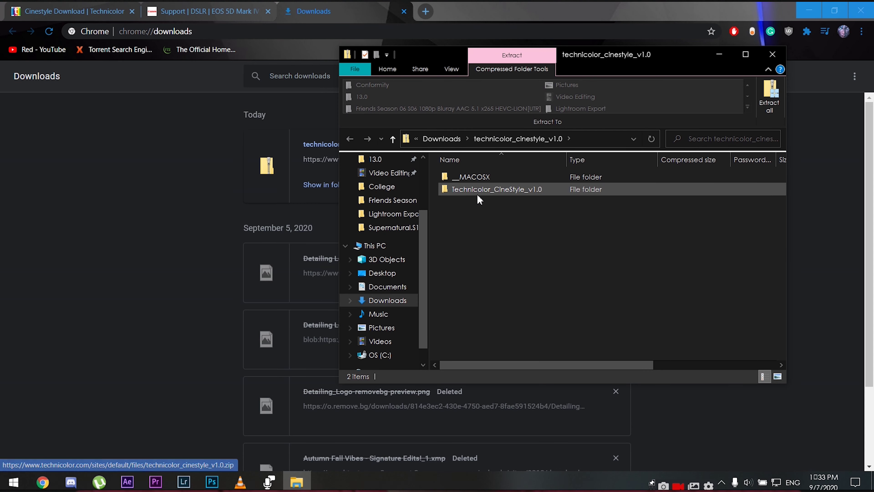
{"action": "left_click", "coordinate": [477, 194]}
{"action": "left_click", "coordinate": [746, 53]}
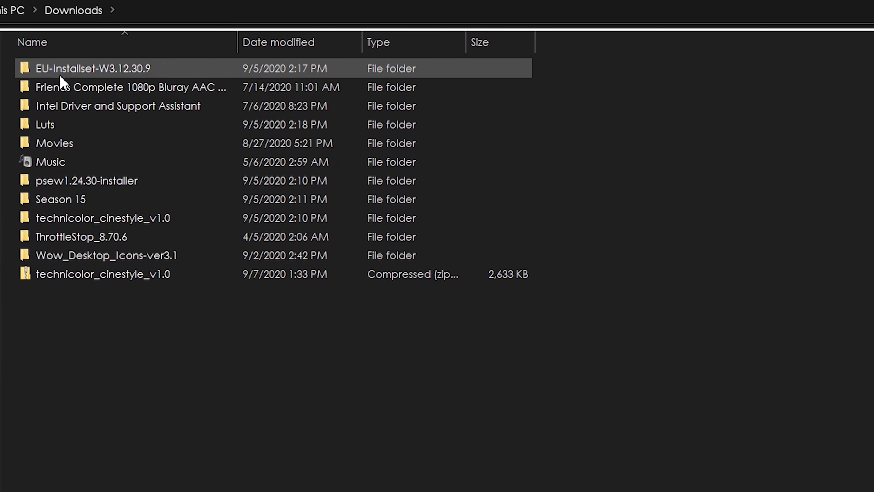
Extract the technicolor_cinestyle_v1.0 zip into Downloads, replacing existing files.
{"action": "left_click", "coordinate": [93, 279]}
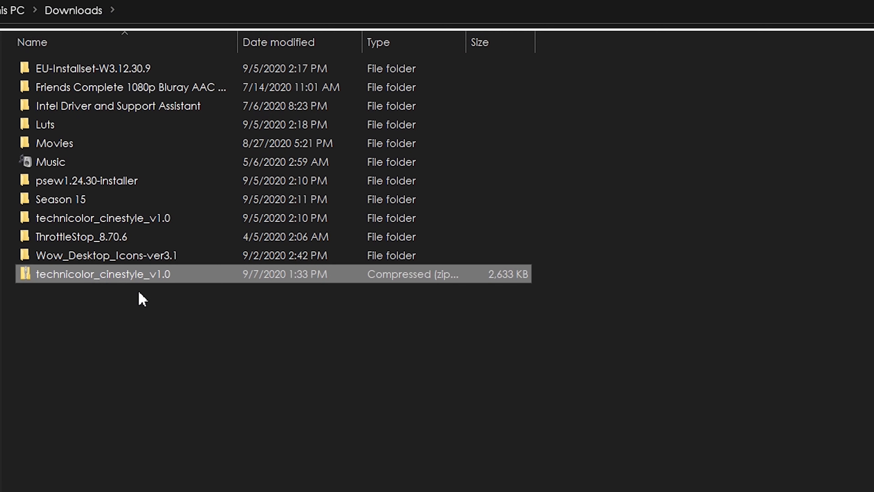
{"action": "right_click", "coordinate": [104, 274]}
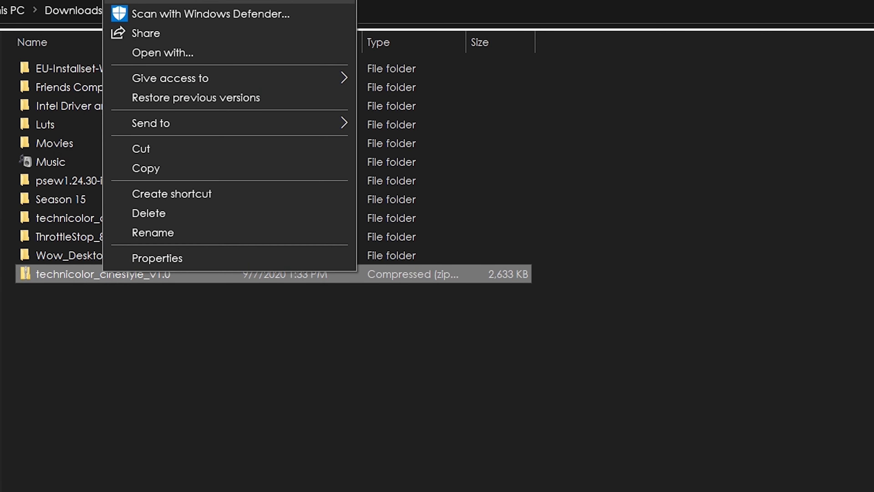
{"action": "left_click", "coordinate": [144, 2]}
{"action": "left_click", "coordinate": [699, 421]}
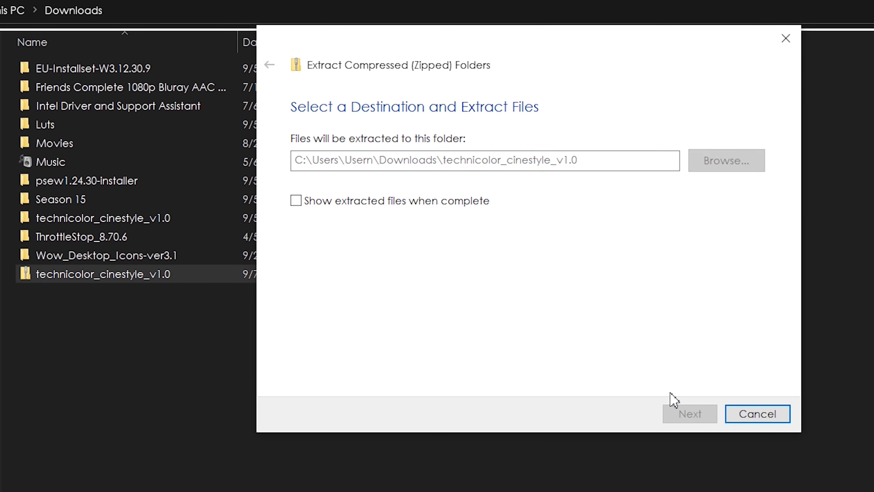
{"action": "left_click", "coordinate": [483, 156]}
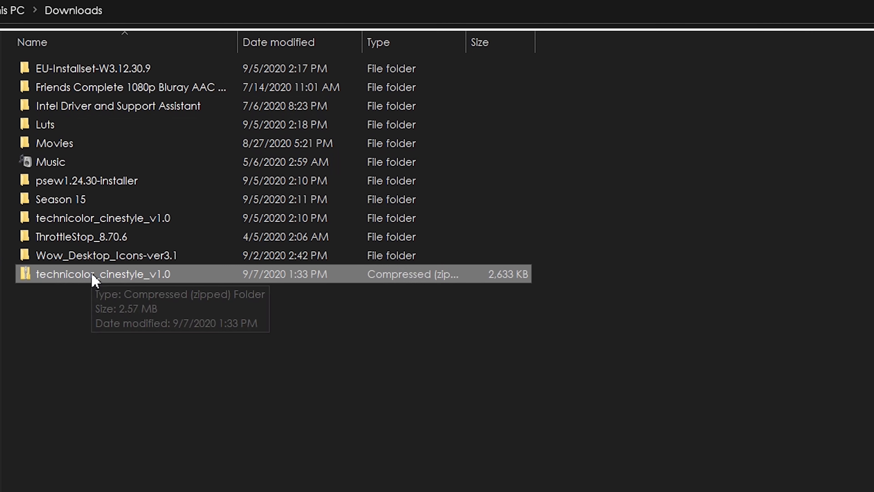
Copy Technicolor_CineStyle_v1.0.pf2 from the extracted Technicolor_CineStyle_v1.0 folder.
{"action": "double_click", "coordinate": [69, 222]}
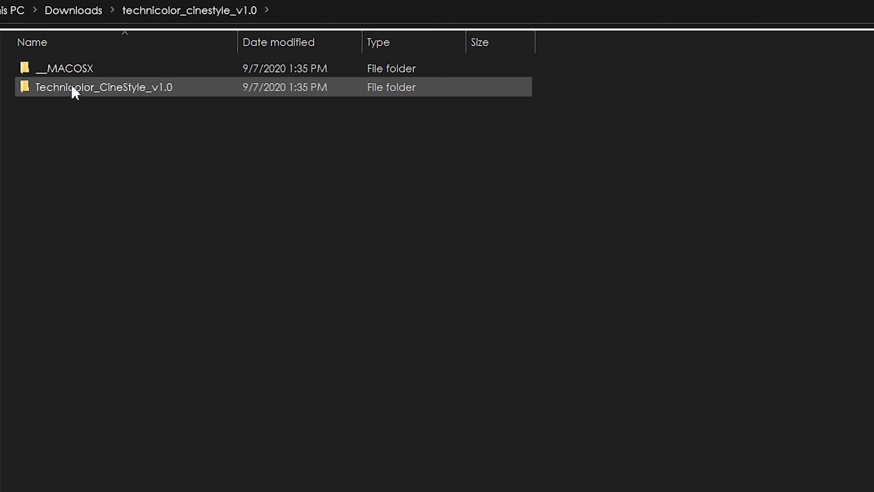
{"action": "double_click", "coordinate": [52, 72]}
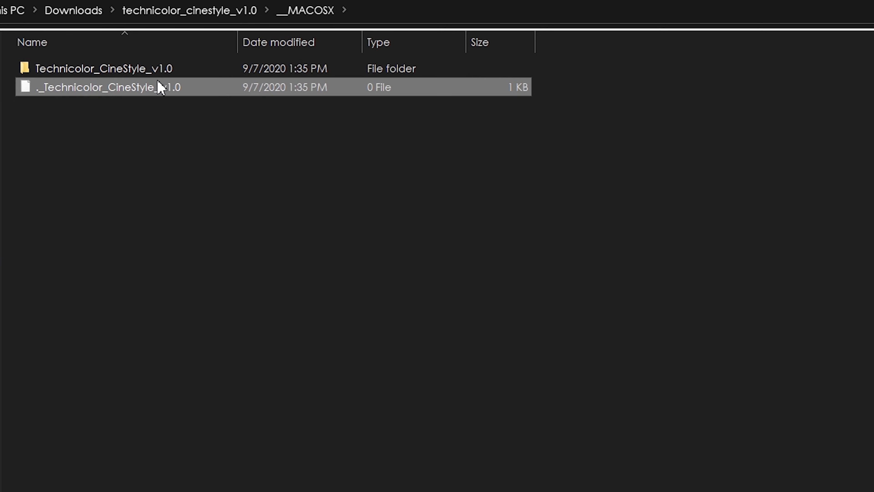
{"action": "double_click", "coordinate": [79, 71]}
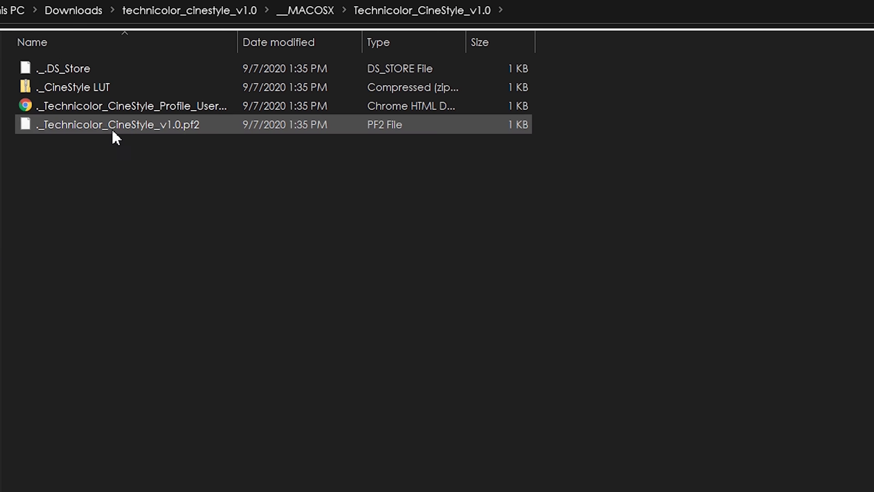
{"action": "left_click_drag", "start_coordinate": [187, 163], "coordinate": [110, 131]}
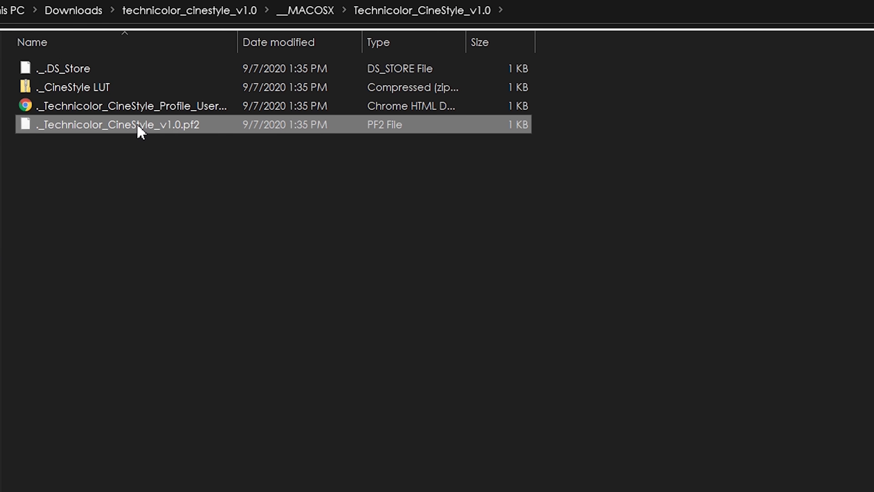
{"action": "left_click", "coordinate": [215, 12]}
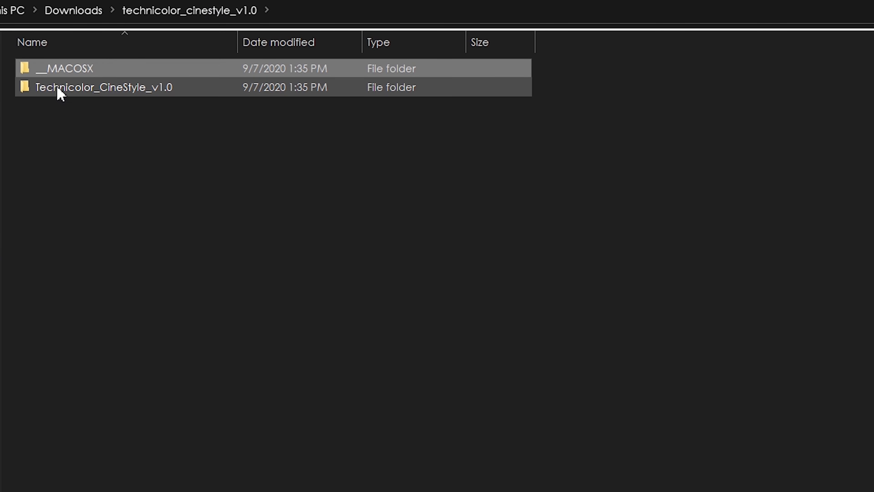
{"action": "double_click", "coordinate": [74, 90]}
{"action": "left_click", "coordinate": [75, 128]}
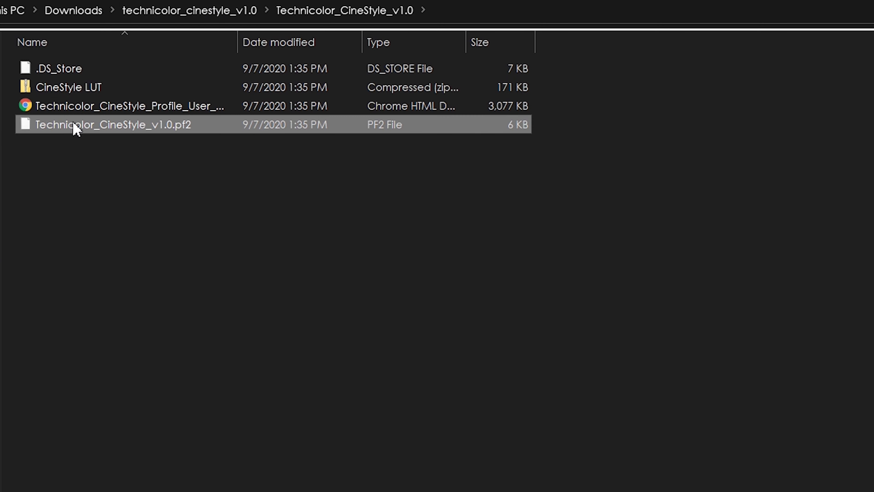
{"action": "right_click", "coordinate": [114, 127]}
{"action": "left_click", "coordinate": [228, 335]}
Paste the pf2 file onto the desktop, then search Windows for 'eos'.
{"action": "key", "text": "super+d"}
{"action": "right_click", "coordinate": [223, 282]}
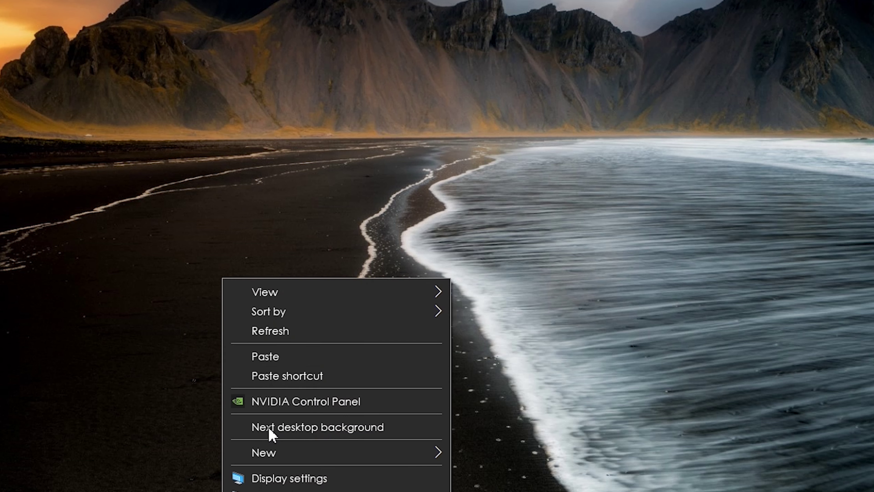
{"action": "left_click", "coordinate": [285, 358]}
{"action": "left_click_drag", "start_coordinate": [225, 258], "coordinate": [356, 117]}
{"action": "left_click_drag", "start_coordinate": [466, 16], "coordinate": [331, 226]}
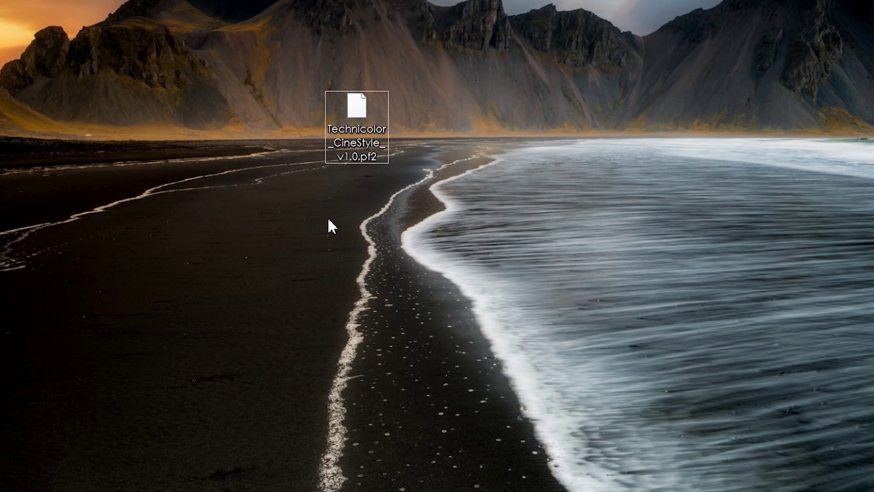
{"action": "key", "text": "super"}
{"action": "type", "text": "eos"}
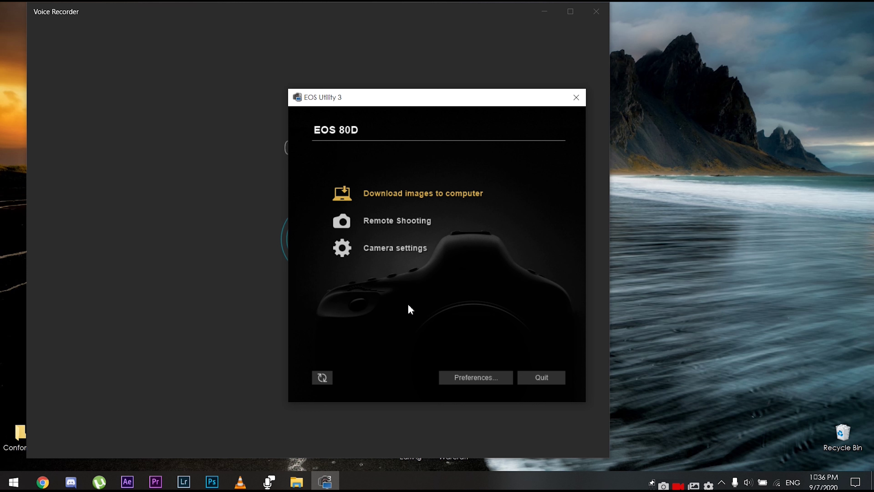
Start Remote Shooting for the EOS 80D and center its control window.
{"action": "left_click", "coordinate": [381, 223]}
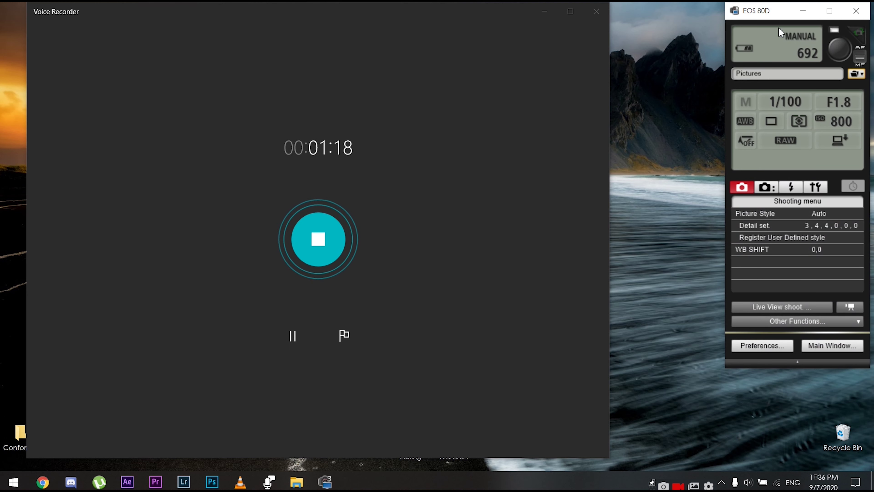
{"action": "left_click_drag", "start_coordinate": [764, 17], "coordinate": [498, 44]}
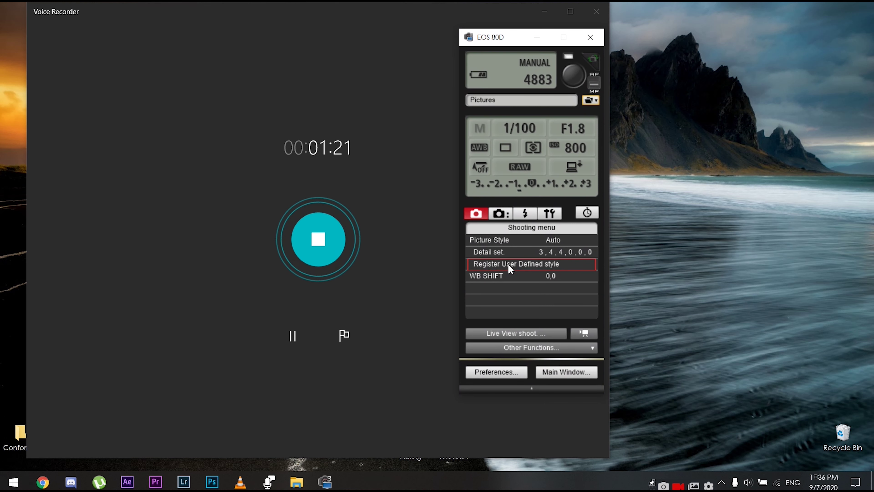
Open the user defined picture style registration and select the User Def. 1 slot.
{"action": "left_click", "coordinate": [503, 265]}
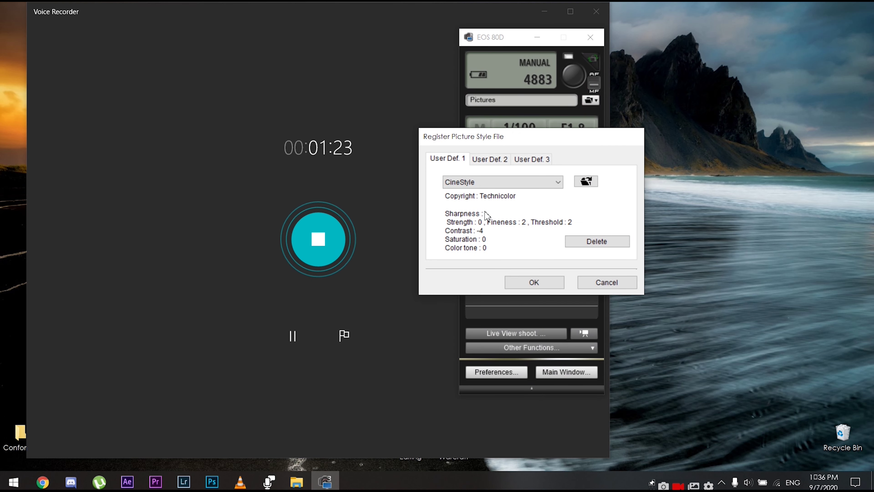
{"action": "left_click", "coordinate": [491, 159]}
{"action": "left_click", "coordinate": [520, 158]}
{"action": "left_click", "coordinate": [448, 160]}
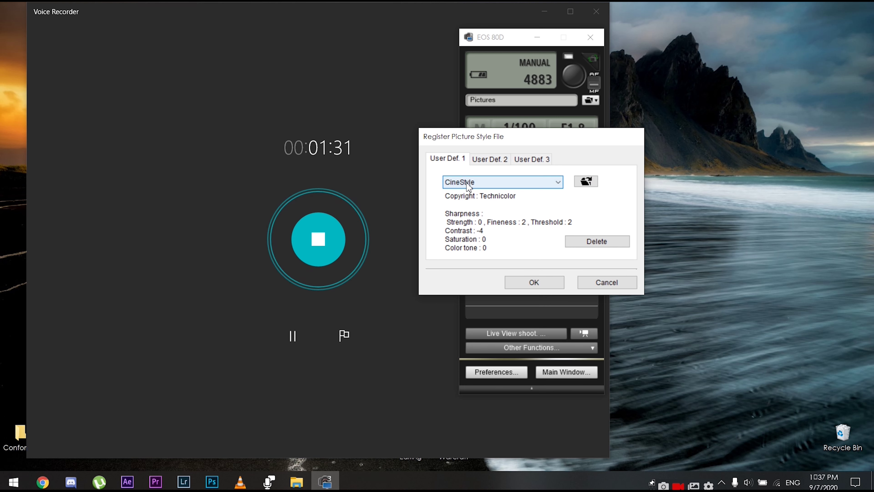
Load Technicolor_CineStyle_v1.0.pf2 from the Desktop into User Def. 1 and confirm.
{"action": "left_click", "coordinate": [587, 183]}
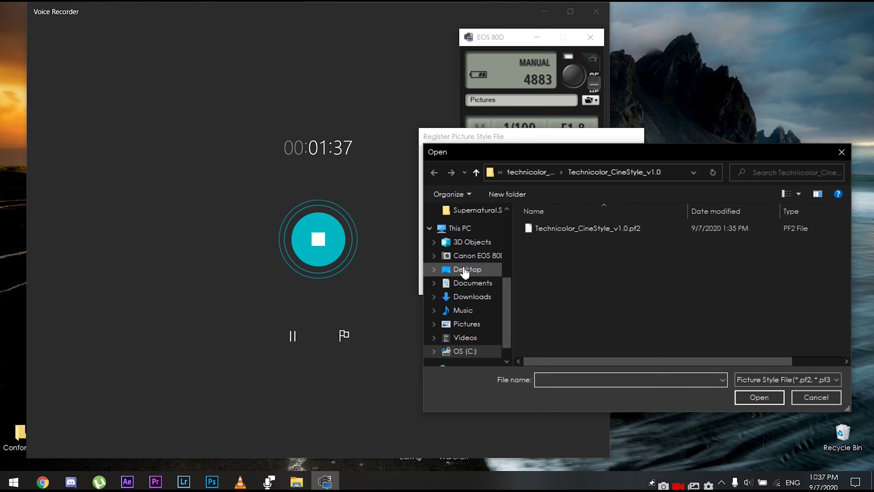
{"action": "left_click", "coordinate": [466, 271]}
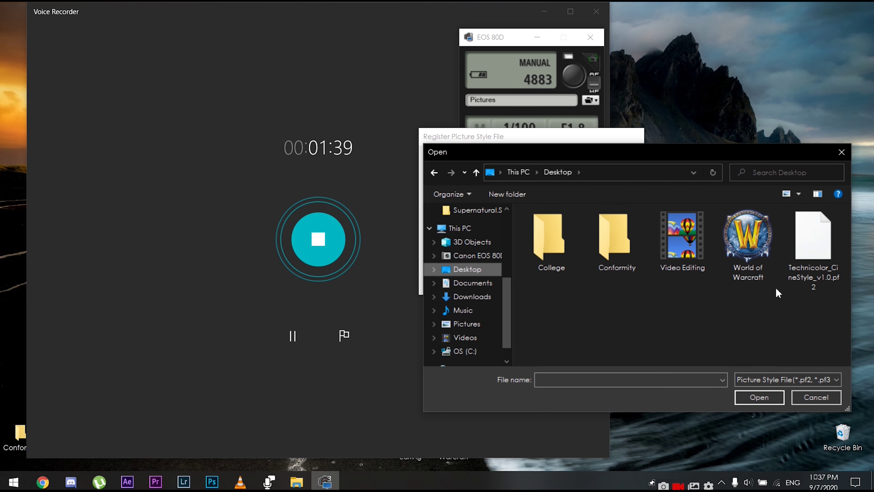
{"action": "left_click", "coordinate": [805, 266]}
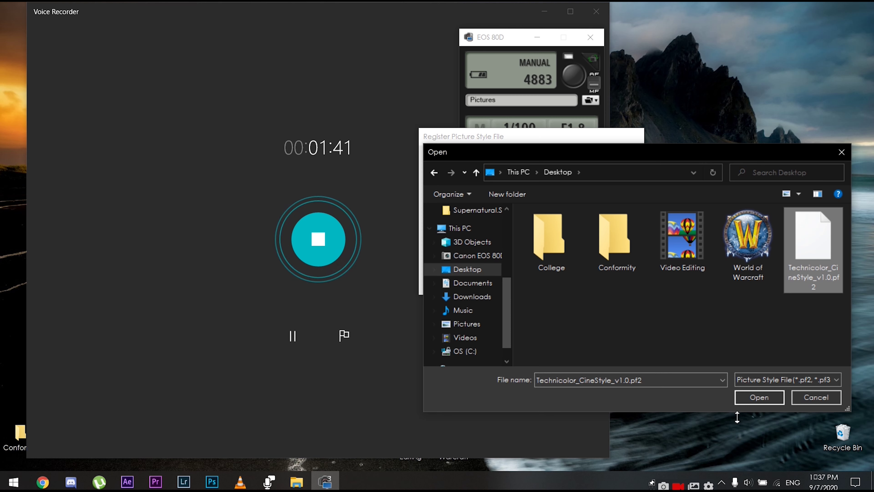
{"action": "left_click", "coordinate": [756, 399]}
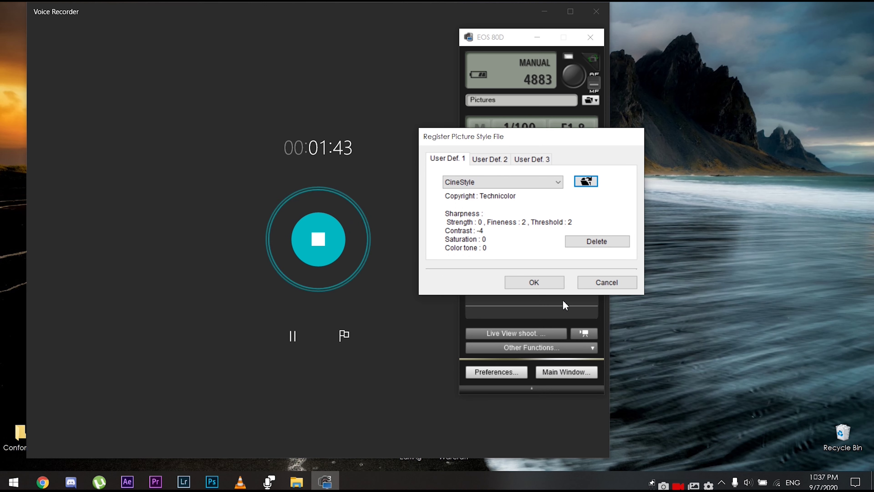
{"action": "left_click", "coordinate": [539, 281]}
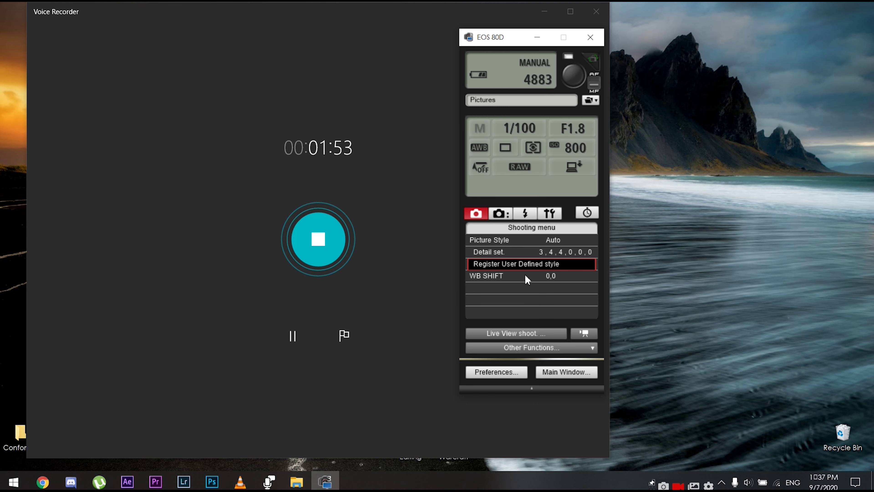
Close the EOS 80D control window and resume the Voice Recorder recording.
{"action": "left_click", "coordinate": [590, 42]}
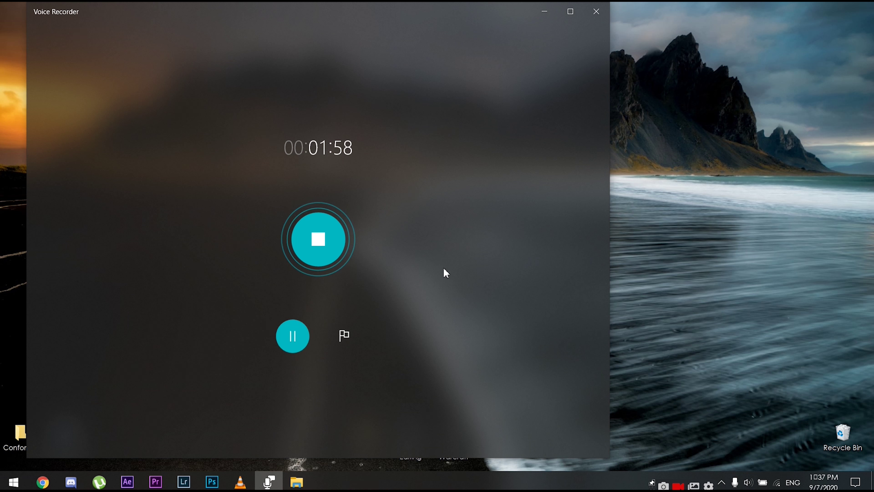
{"action": "left_click", "coordinate": [290, 337]}
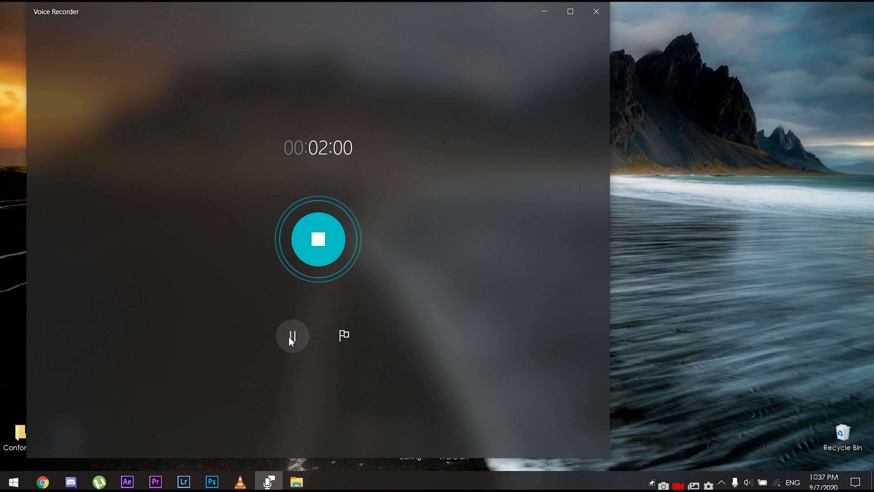